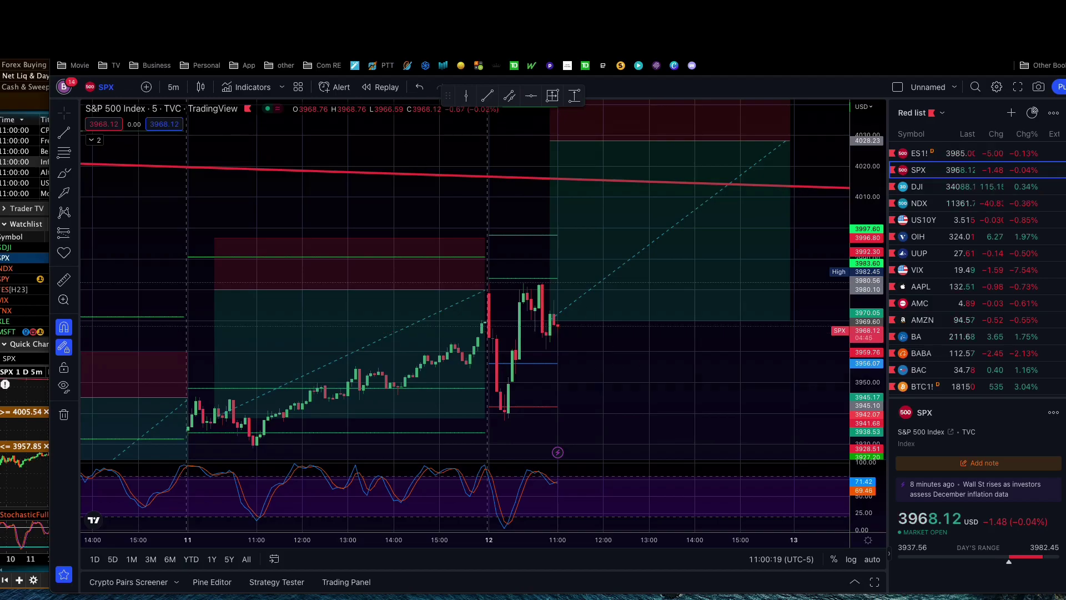
- Check the ODTE SPX trade sheet, and switch to thinkorswim to open the SPX option chain for trading
{"action": "key", "text": "ctrl+Tab"}
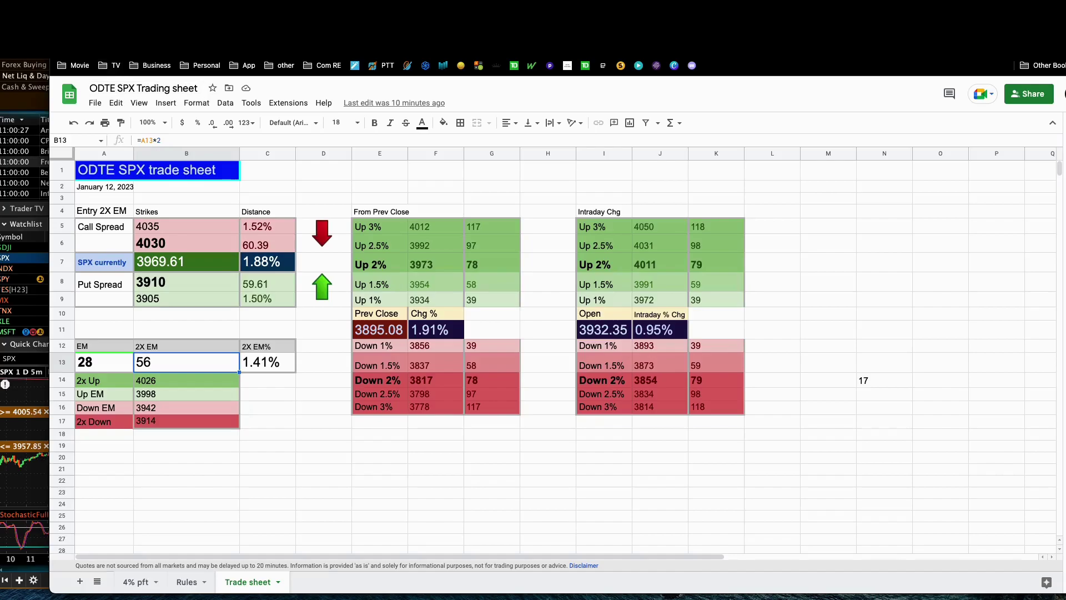
{"action": "key", "text": "super+Tab"}
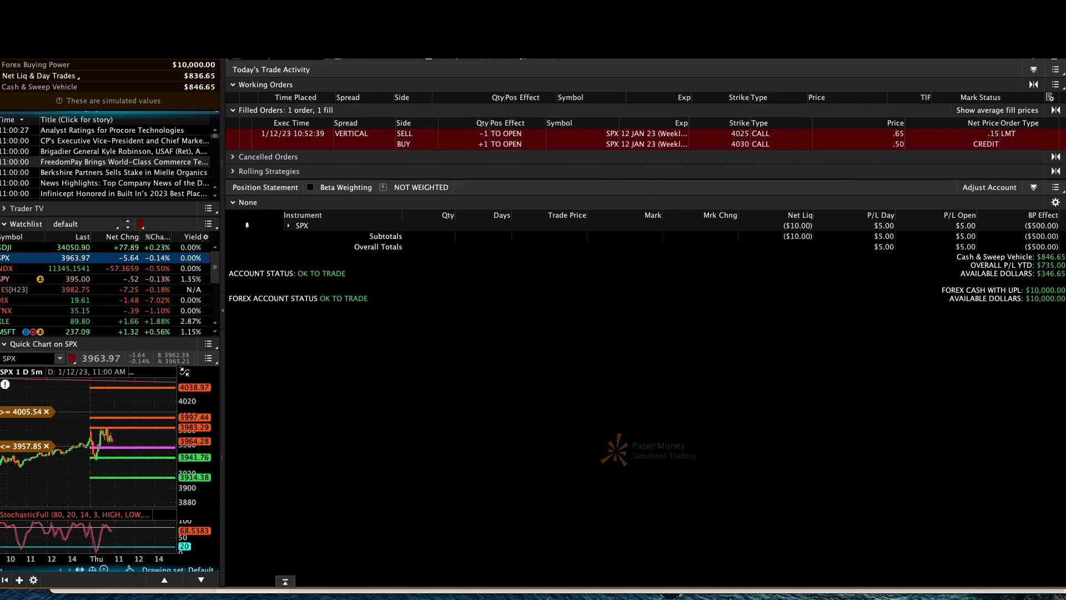
{"action": "left_click", "coordinate": [253, 56]}
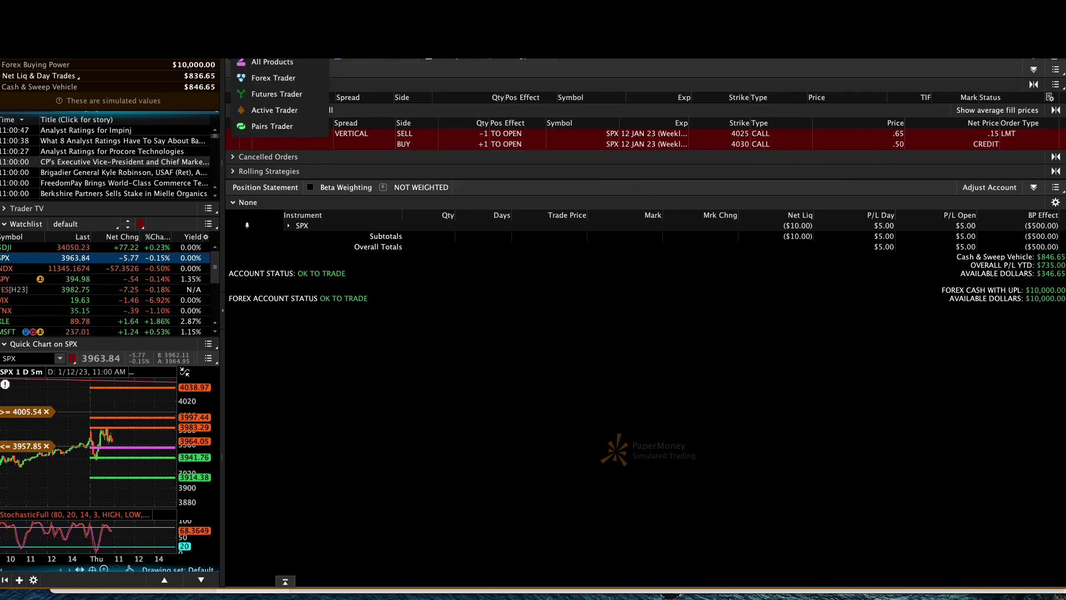
{"action": "left_click", "coordinate": [963, 149]}
{"action": "left_click", "coordinate": [253, 56]}
{"action": "left_click", "coordinate": [257, 68]}
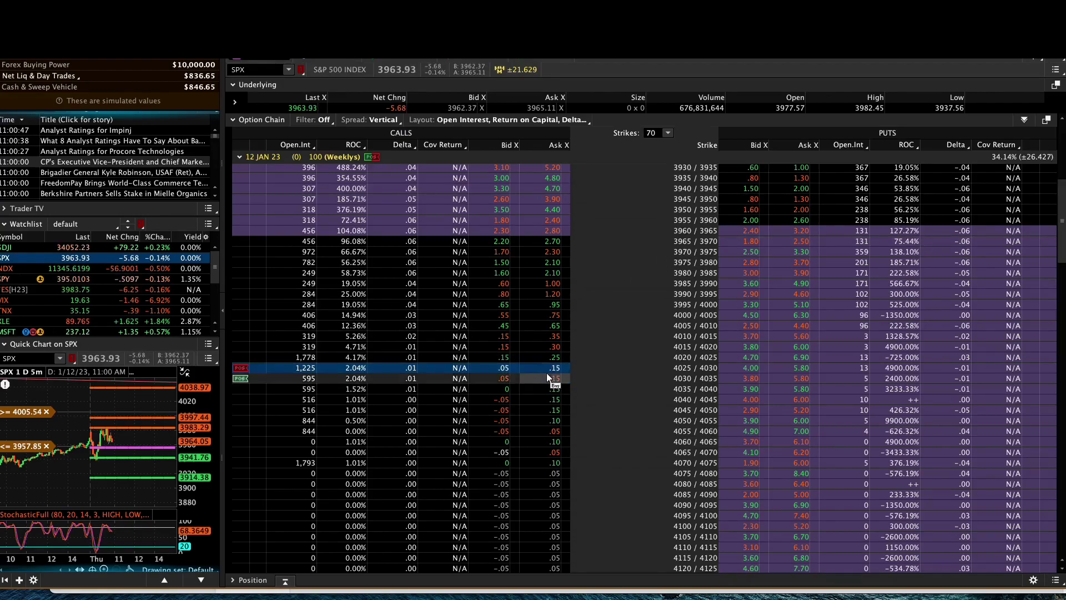
- Draft a limit order selling one SPX 12 JAN 23 4025/4030 call vertical for a credit
{"action": "left_click", "coordinate": [503, 369]}
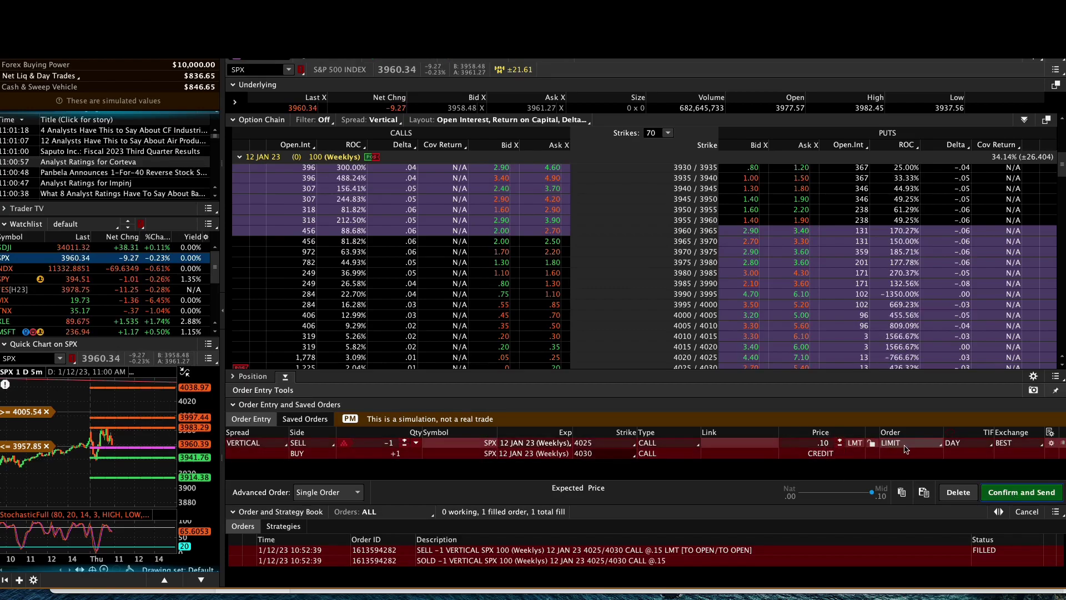
{"action": "left_click", "coordinate": [873, 442]}
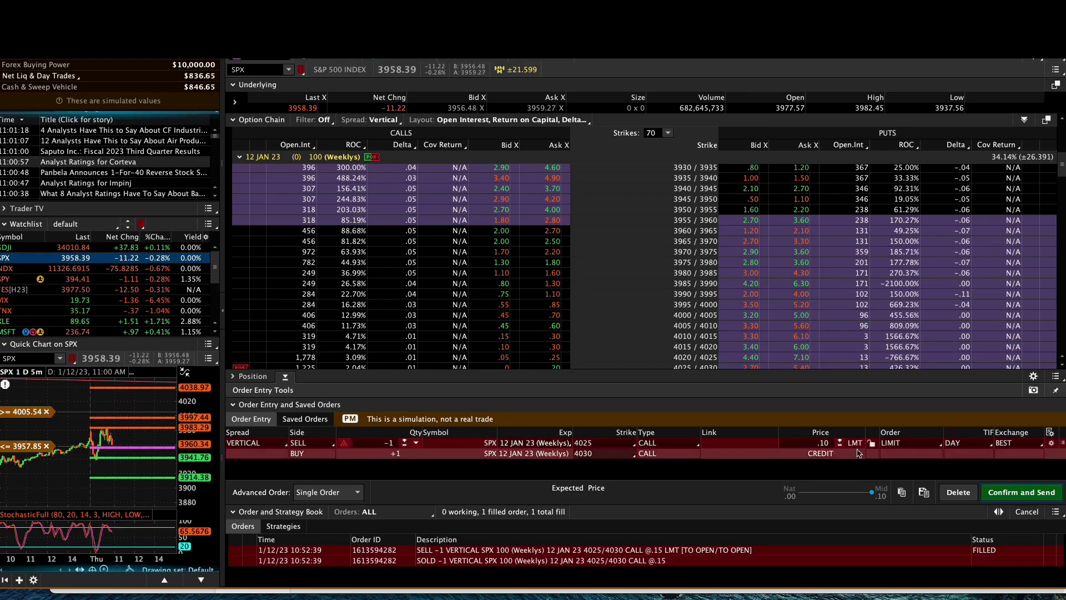
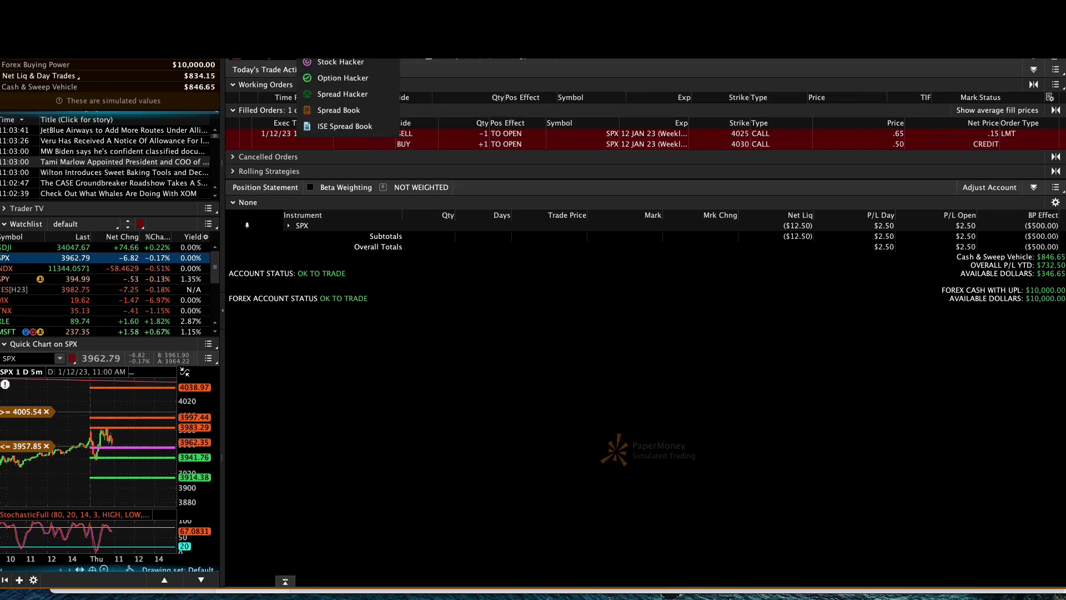
- Look through the stock scanner, the SPX risk profile, the watchlist heat map and the price alert book
{"action": "mouse_move", "coordinate": [360, 57]}
{"action": "left_click", "coordinate": [375, 94]}
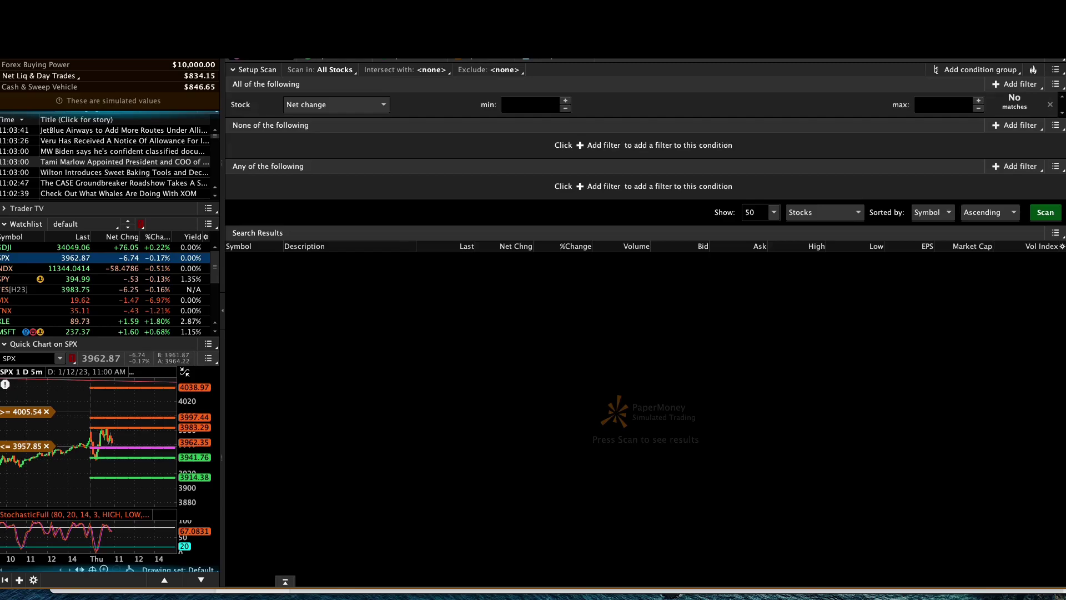
{"action": "left_click", "coordinate": [289, 55]}
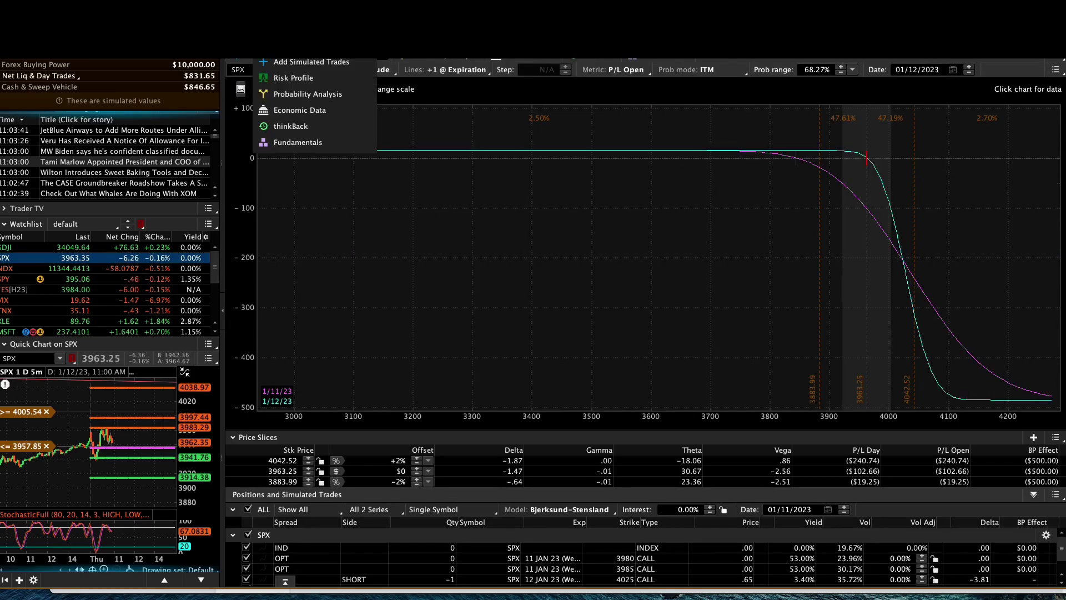
{"action": "left_click", "coordinate": [496, 52]}
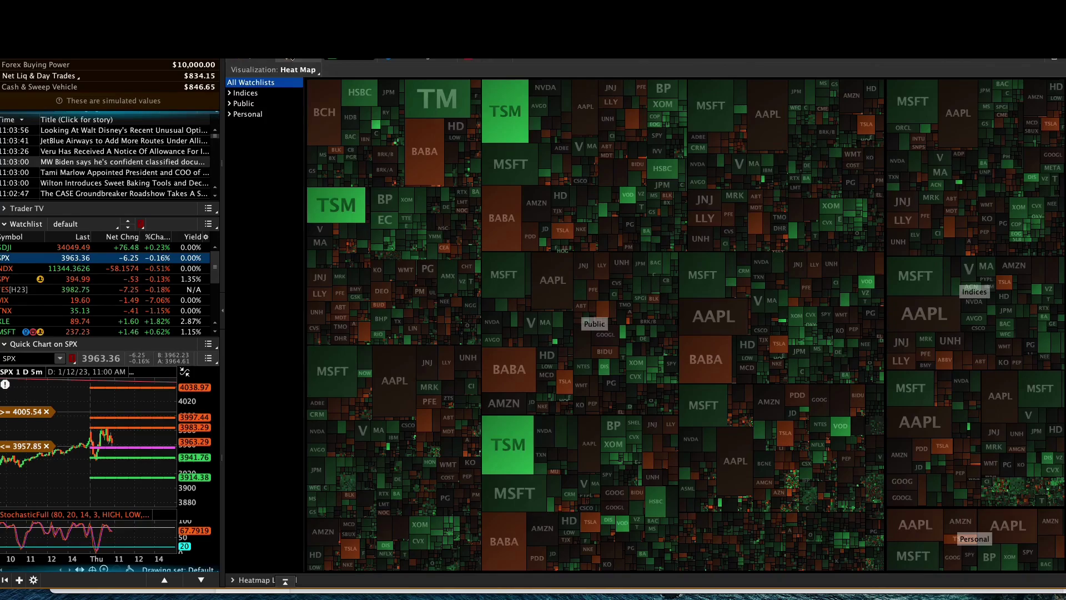
{"action": "left_click", "coordinate": [287, 59]}
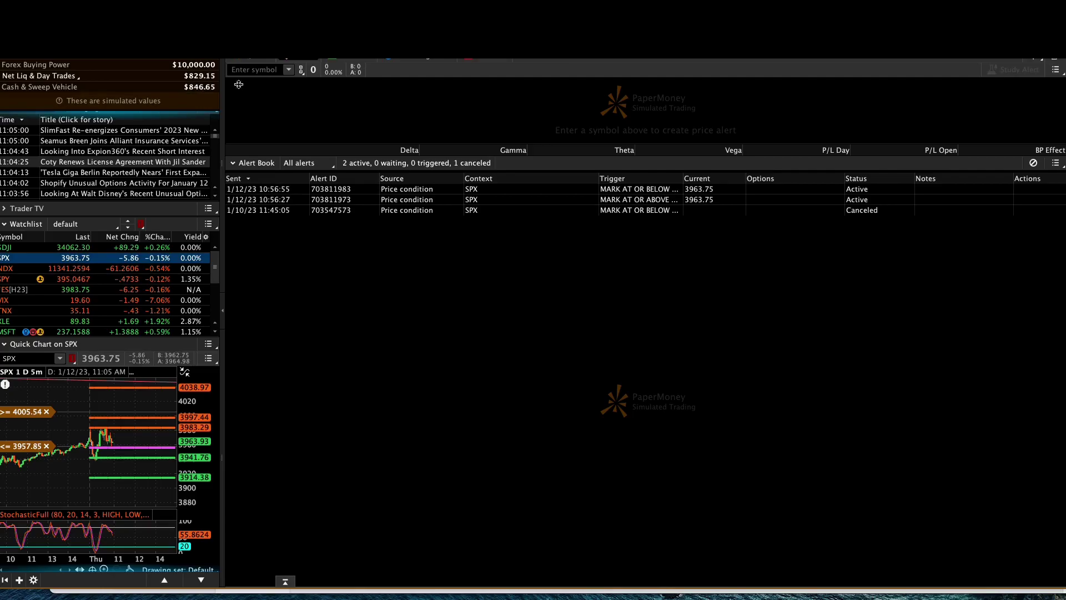
- Switch to the trade sheet and on to TradingView, and examine the SPX 5-minute chart over several days with its marked trade zones
{"action": "key", "text": "super+Tab"}
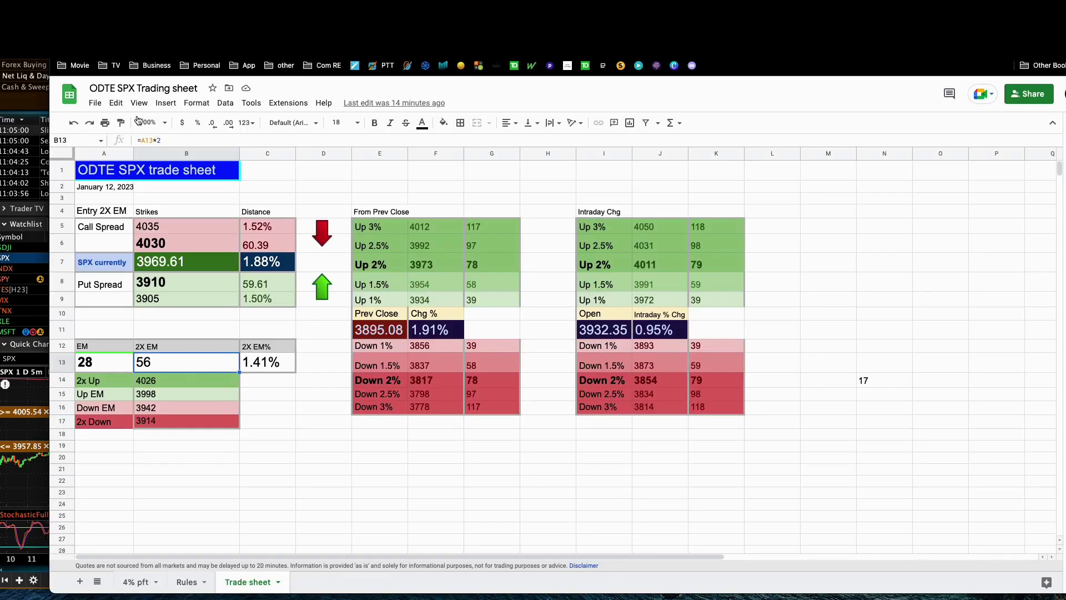
{"action": "key", "text": "super+Tab"}
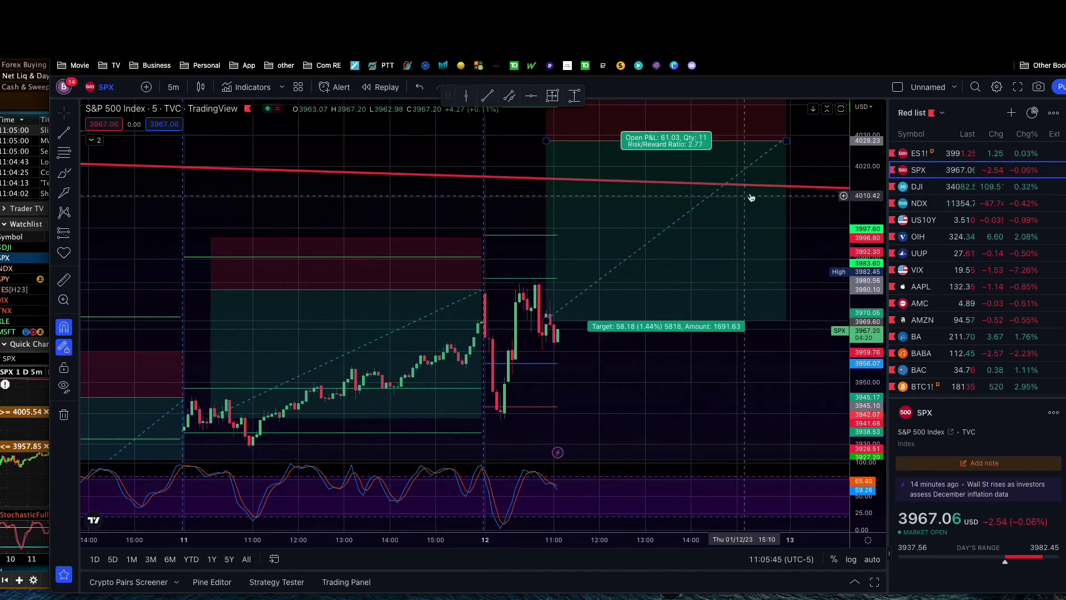
{"action": "left_click_drag", "start_coordinate": [549, 536], "coordinate": [686, 536]}
{"action": "left_click_drag", "start_coordinate": [775, 413], "coordinate": [707, 431]}
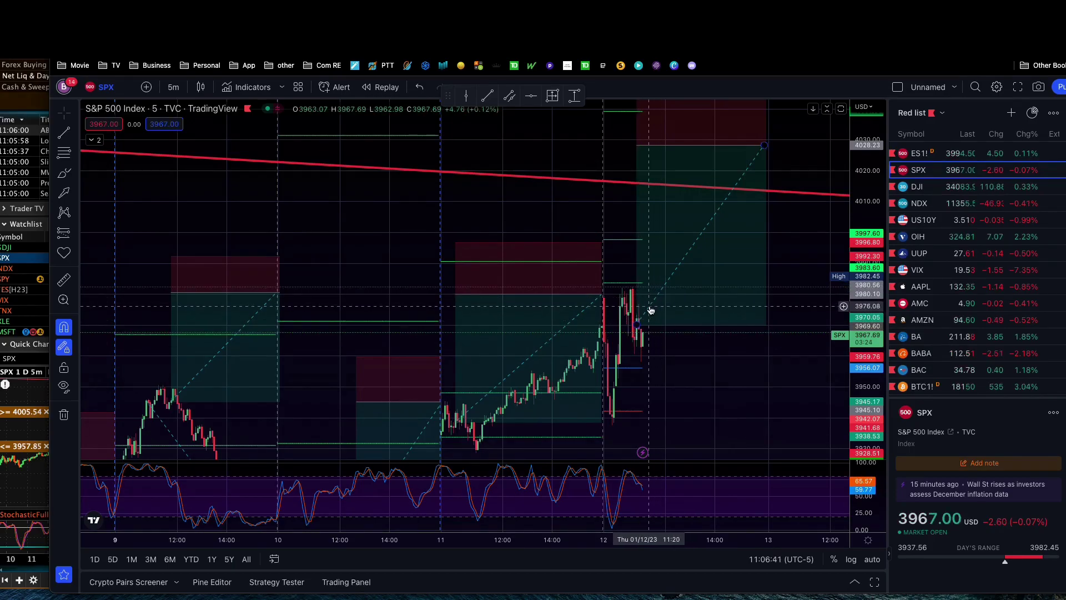
{"action": "left_click_drag", "start_coordinate": [768, 160], "coordinate": [765, 155]}
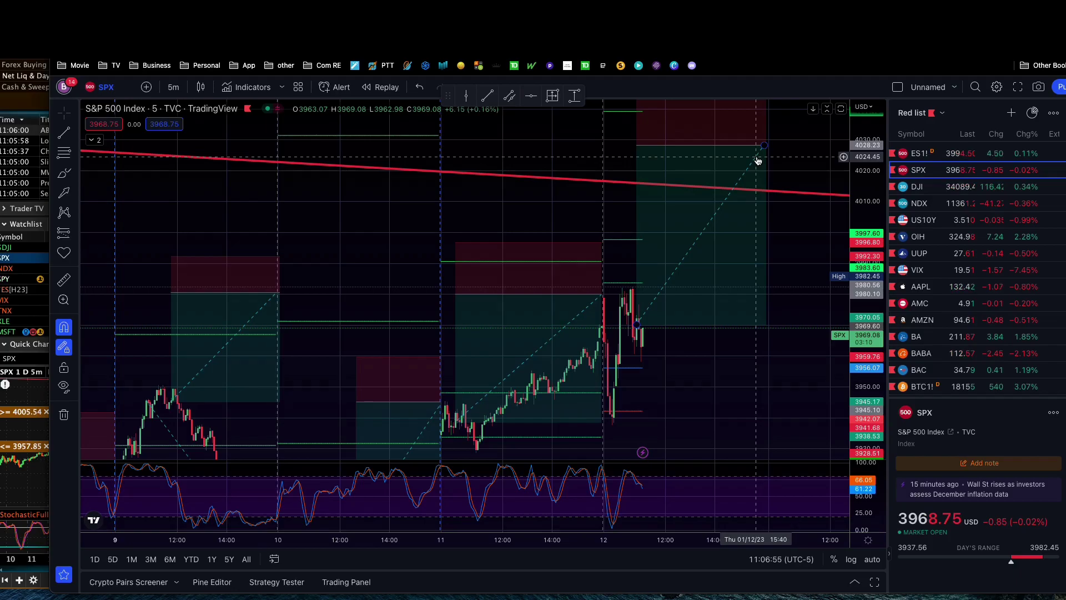
{"action": "left_click_drag", "start_coordinate": [864, 215], "coordinate": [883, 288]}
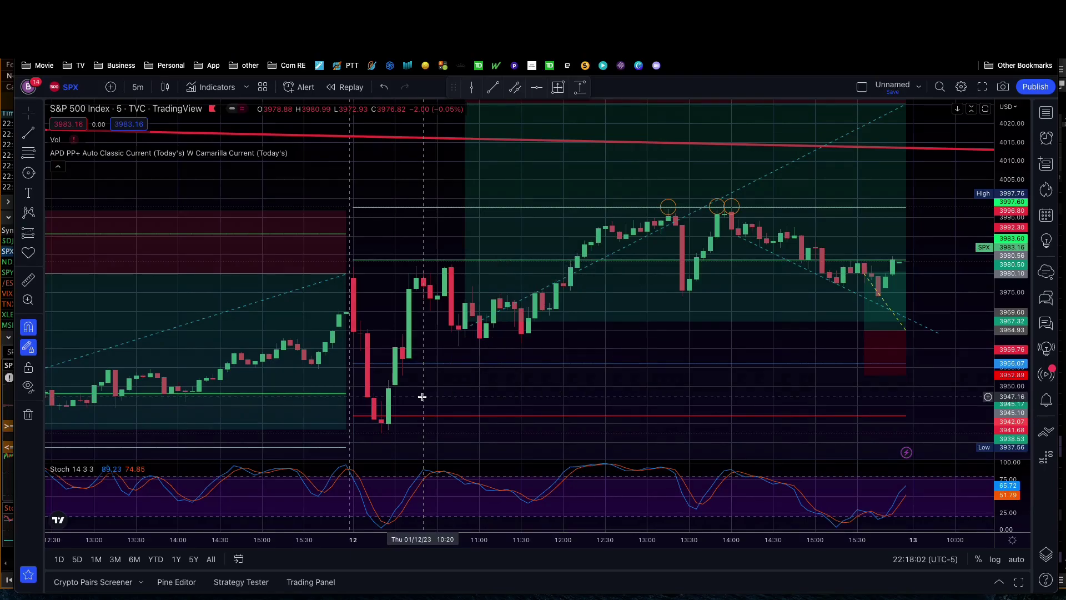
- Examine the SPX candles around the 10:50 trade zone and try changing the chart interval to 3 minutes
{"action": "mouse_move", "coordinate": [717, 216]}
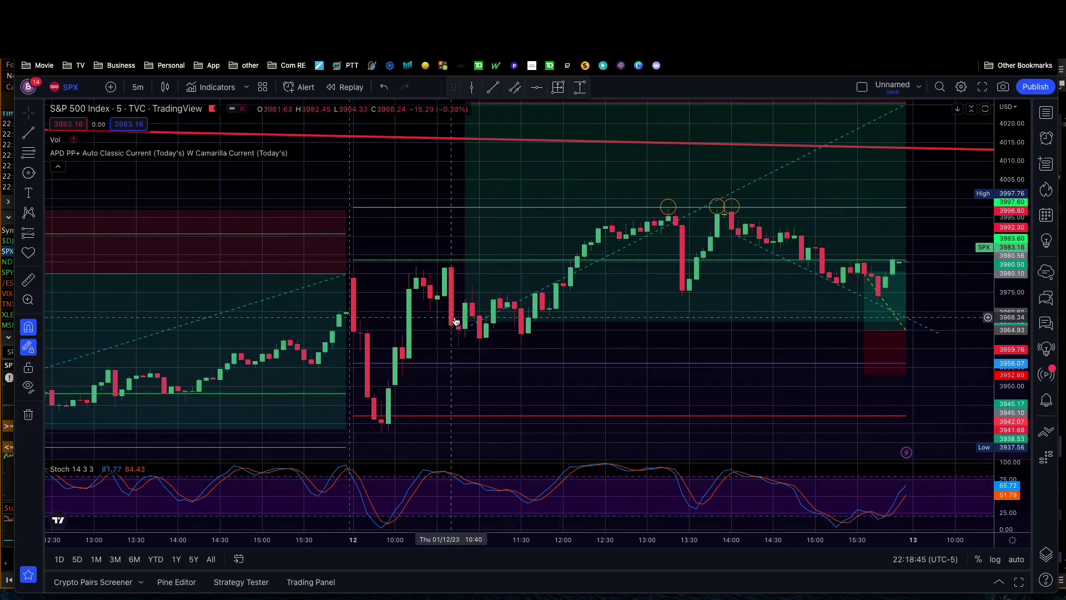
{"action": "mouse_move", "coordinate": [469, 322]}
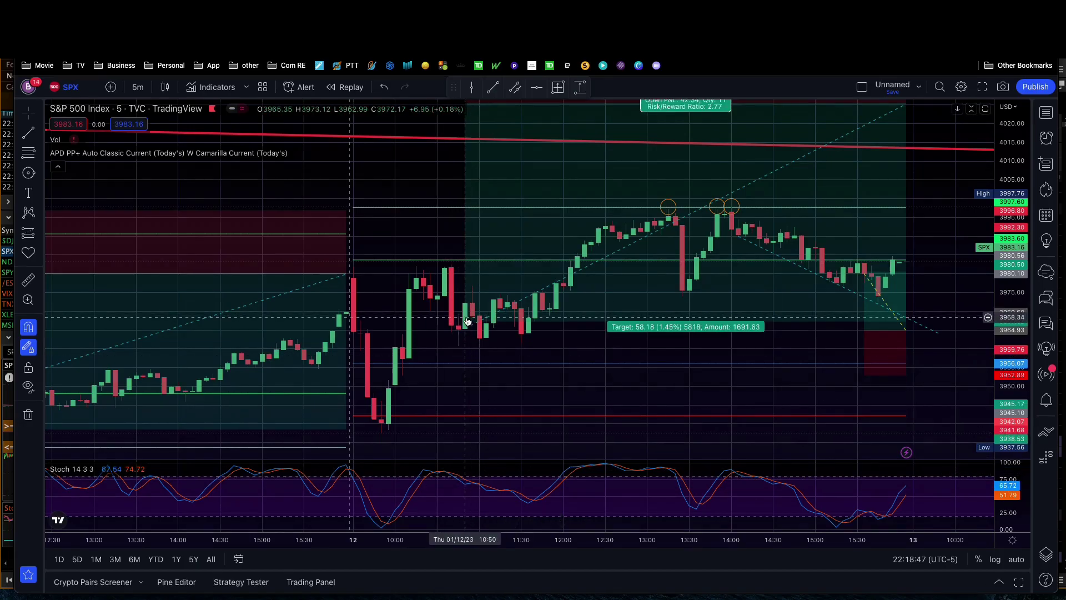
{"action": "key", "text": "3"}
{"action": "key", "text": "Return"}
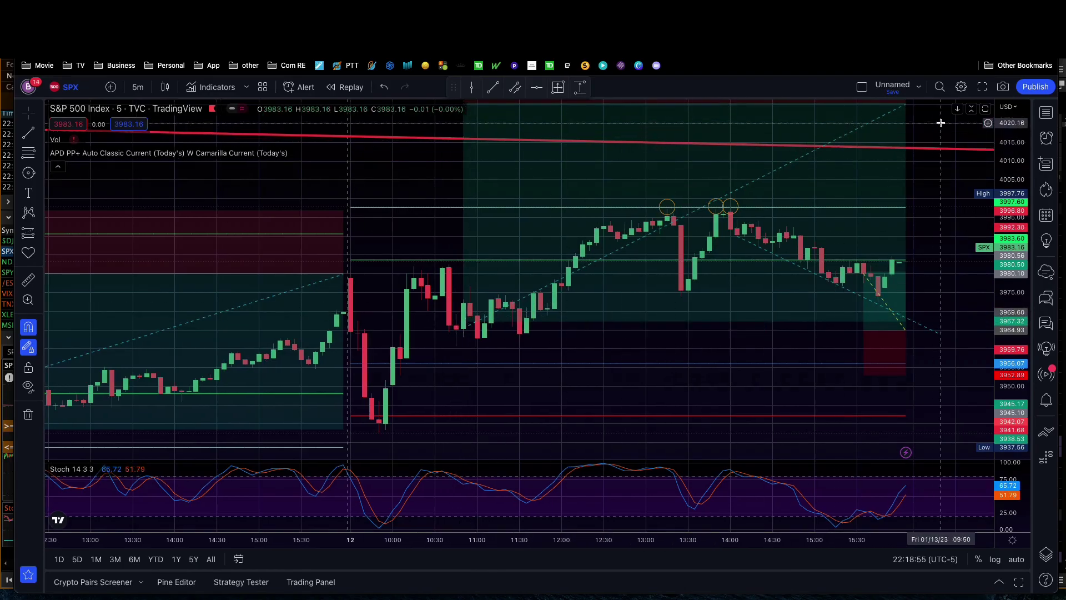
{"action": "left_click_drag", "start_coordinate": [941, 123], "coordinate": [942, 144]}
{"action": "mouse_move", "coordinate": [867, 124]}
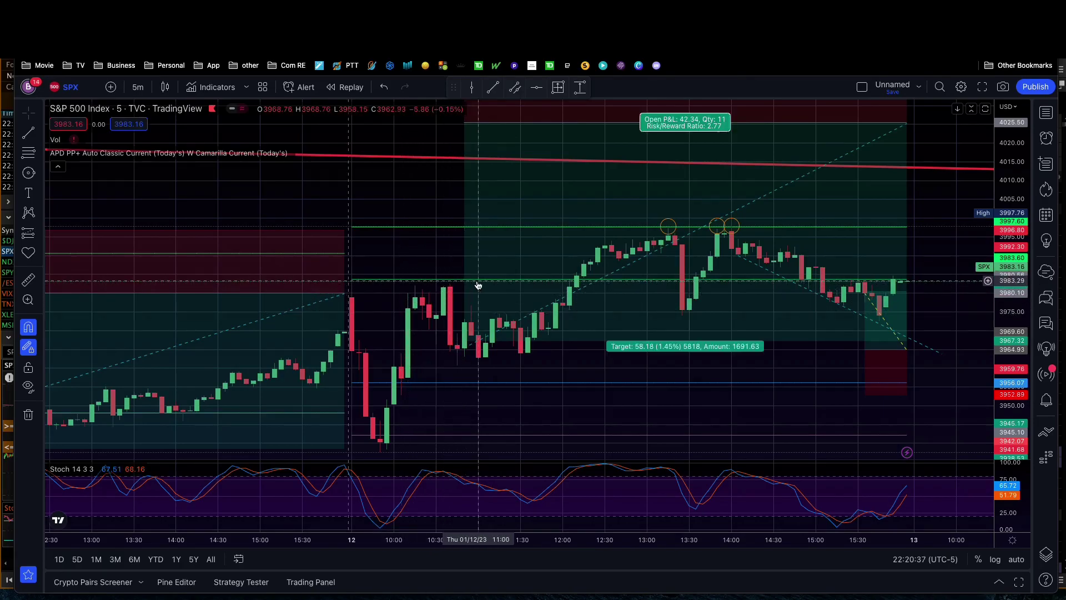
{"action": "type", "text": "3"}
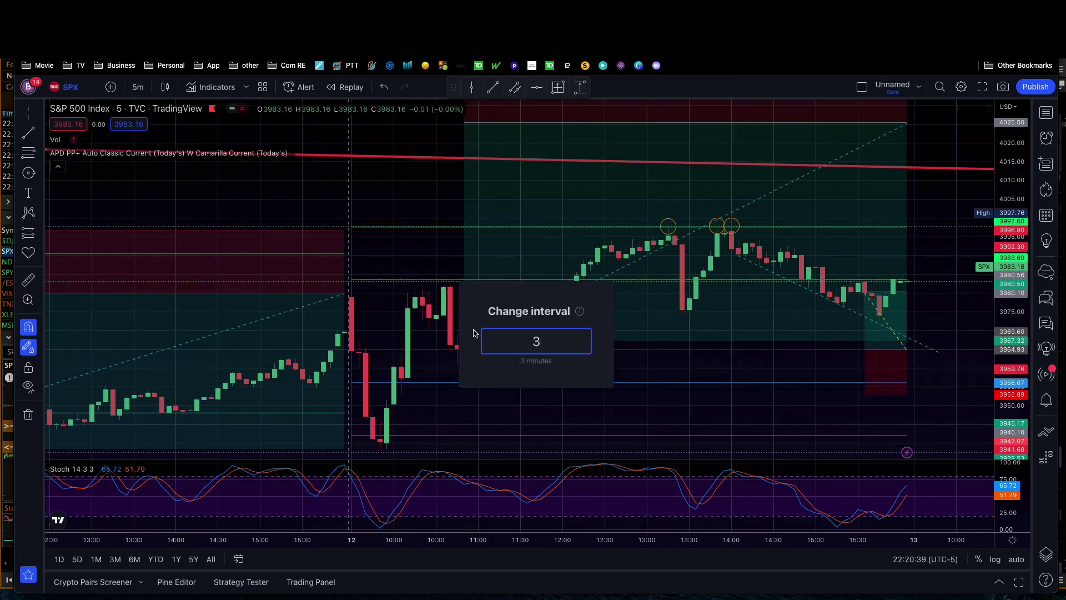
{"action": "key", "text": "Escape"}
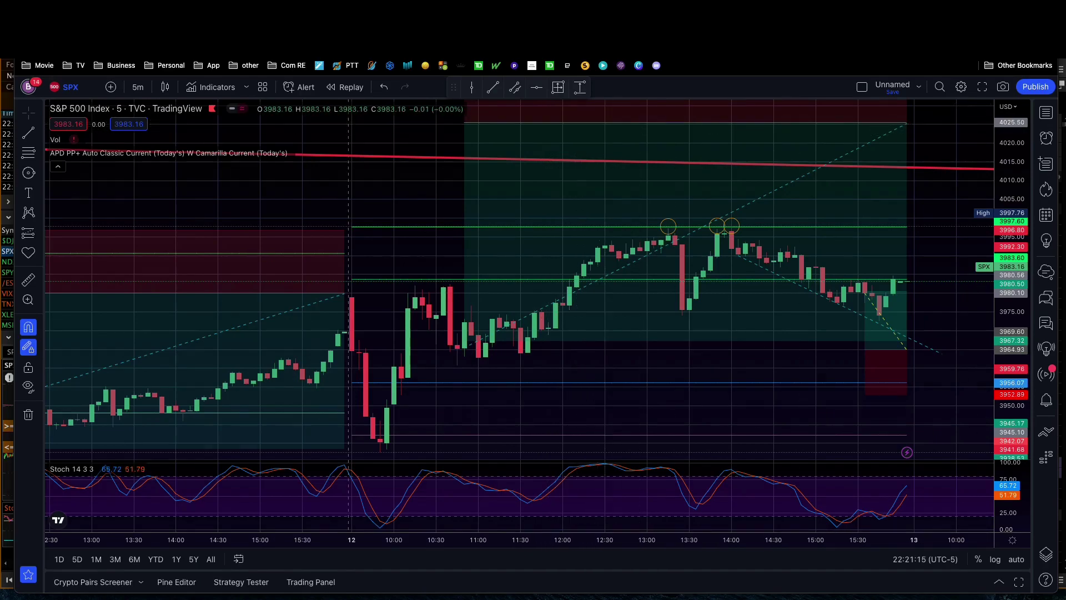
- Switch to thinkorswim, view the SPX options expiring 12 JAN 23, and expand the 13 JAN 23 weekly expiration instead
{"action": "key", "text": "super+Tab"}
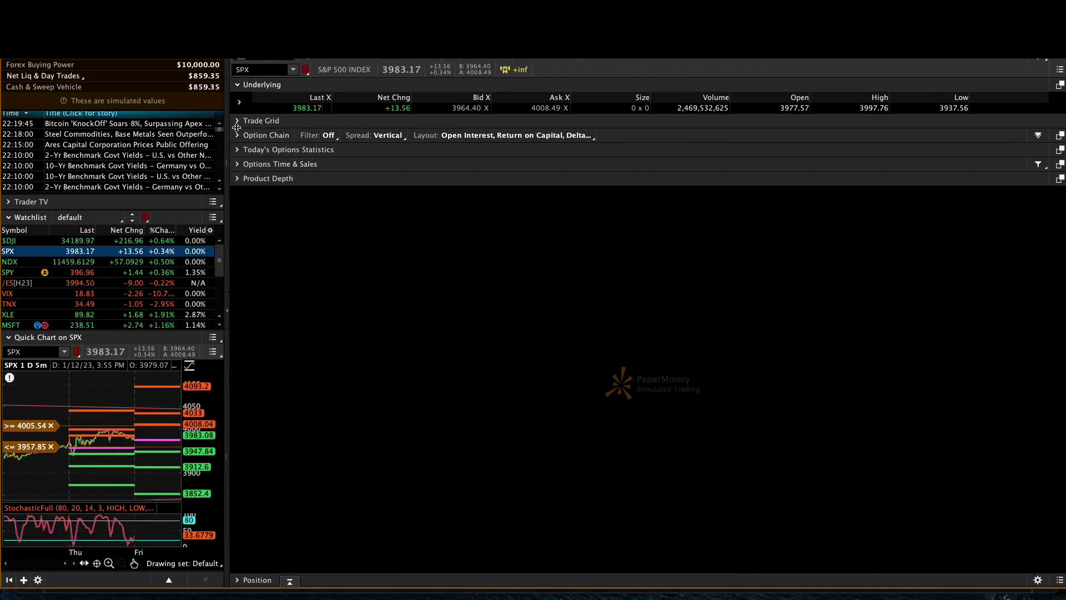
{"action": "left_click", "coordinate": [237, 136]}
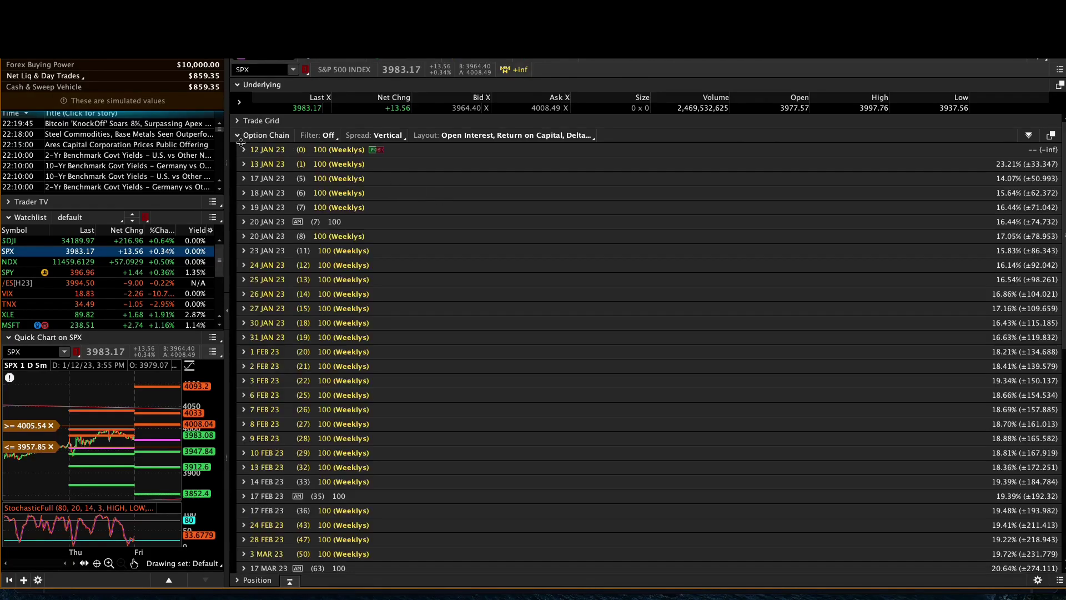
{"action": "left_click", "coordinate": [243, 150]}
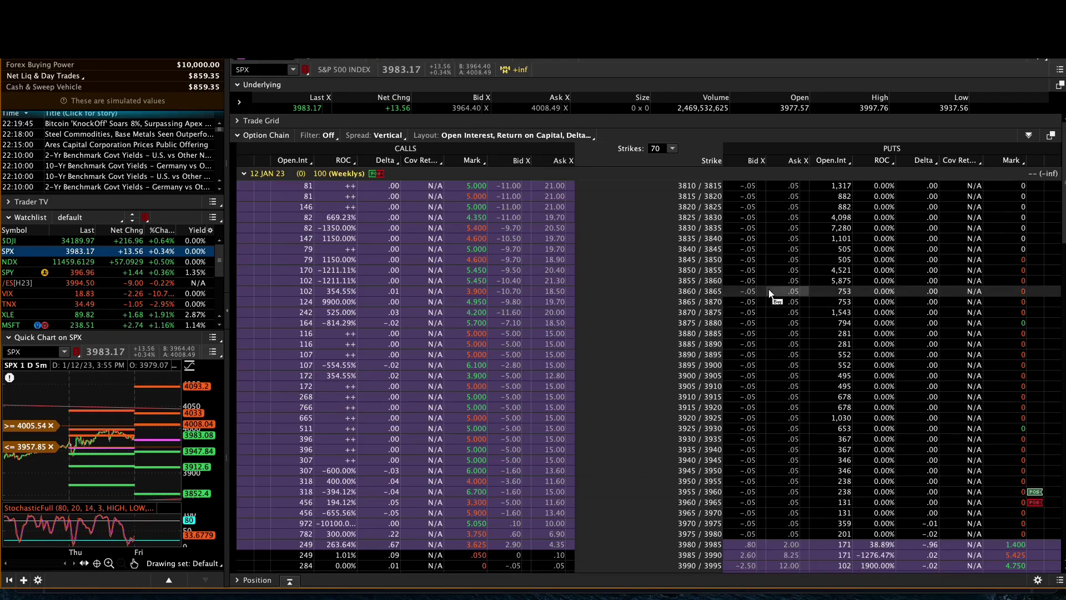
{"action": "left_click", "coordinate": [244, 175]}
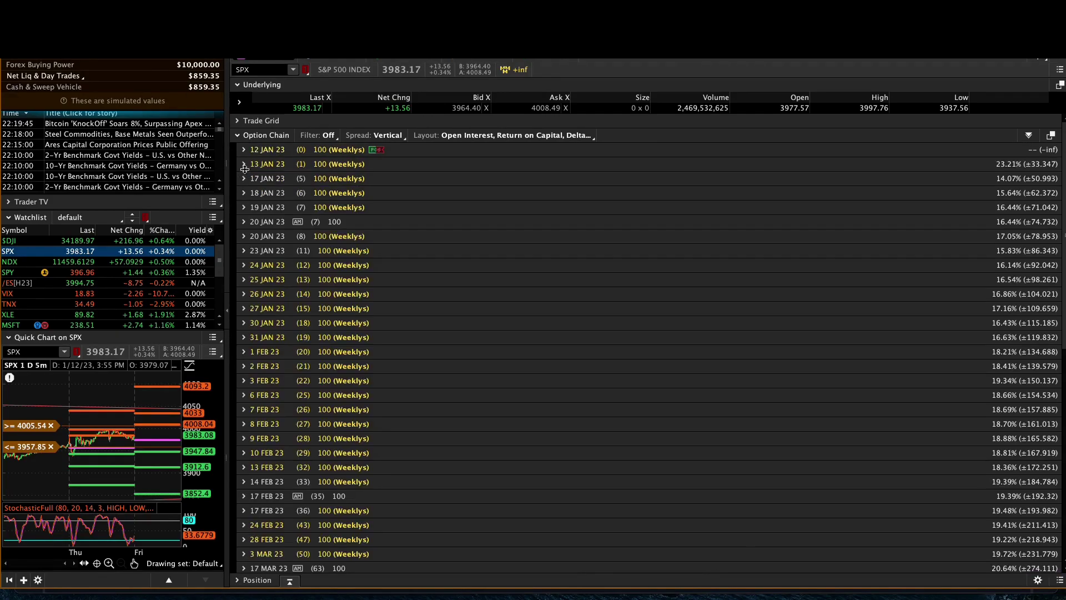
{"action": "left_click", "coordinate": [244, 164]}
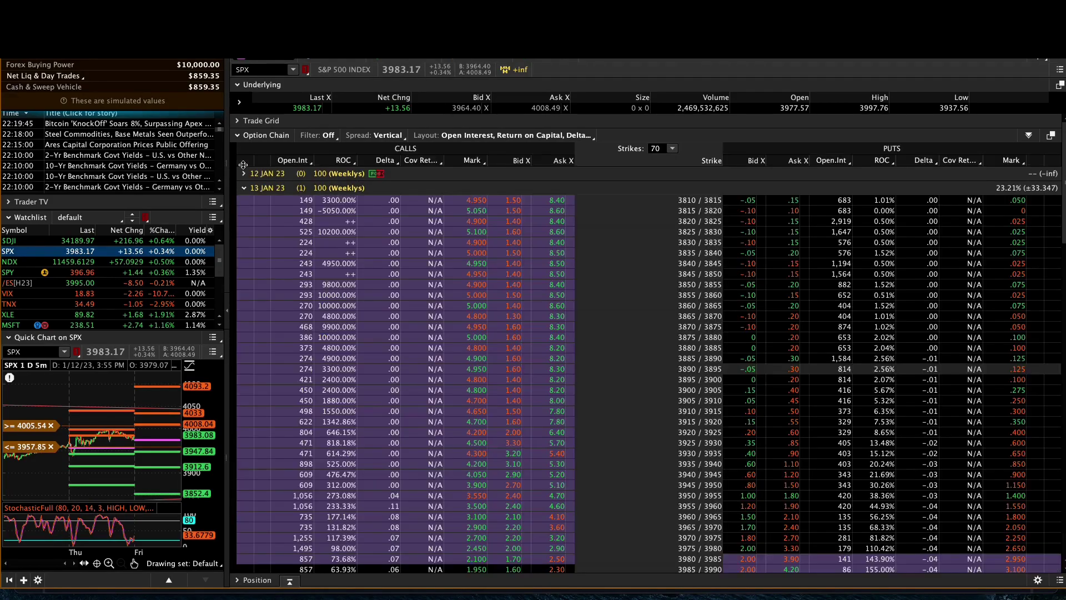
- Draft a limit order selling one SPX 13 JAN 23 3920/3915 put vertical at a .35 credit with the price locked
{"action": "left_click", "coordinate": [748, 422]}
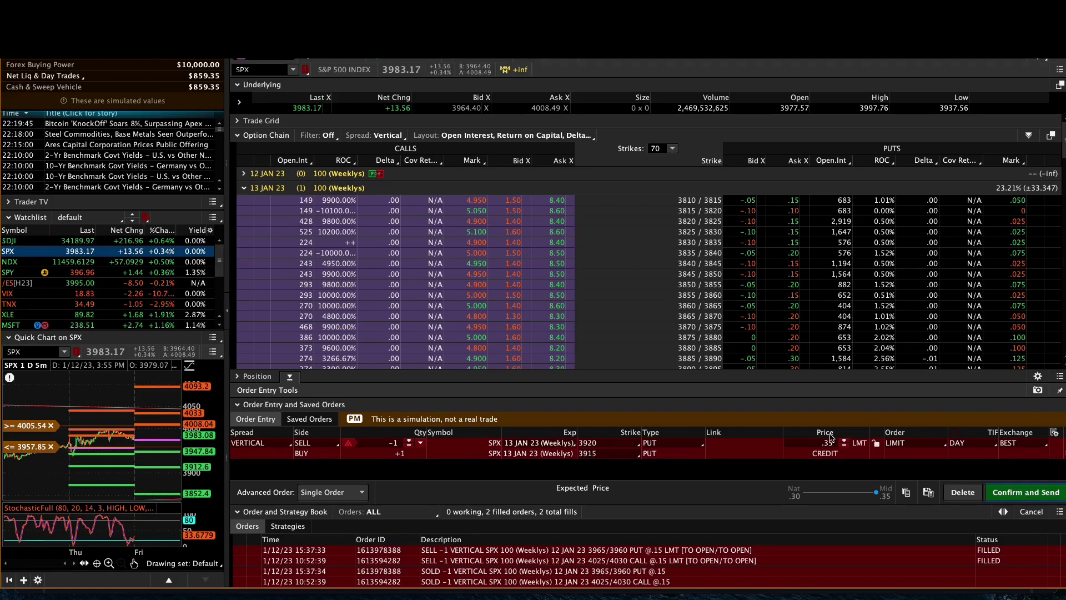
{"action": "scroll", "coordinate": [832, 447], "scroll_direction": "up", "scroll_amount": 2}
{"action": "scroll", "coordinate": [831, 448], "scroll_direction": "down", "scroll_amount": 3}
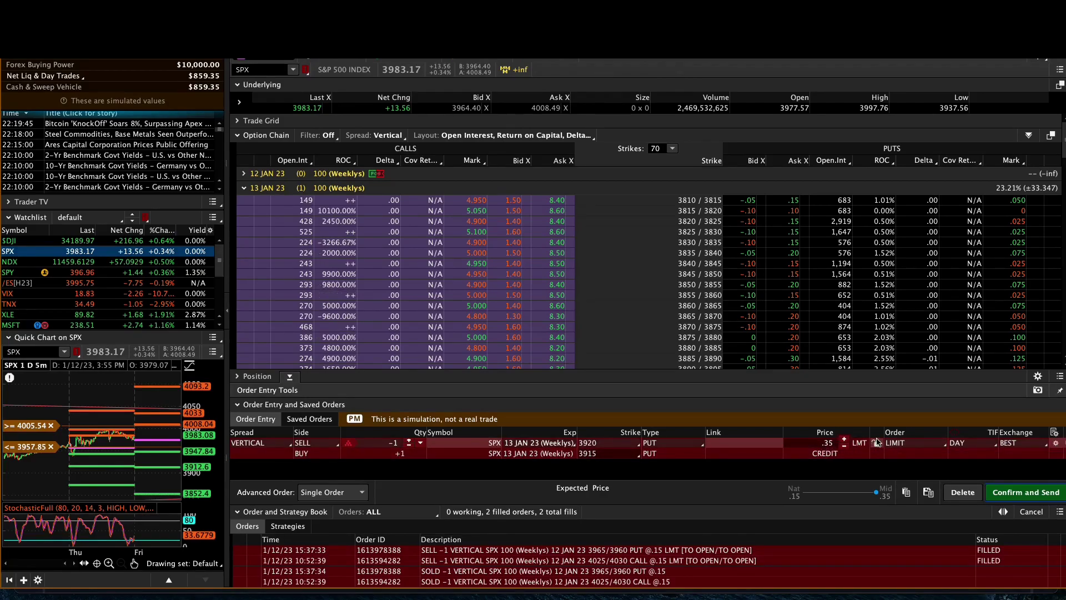
{"action": "left_click", "coordinate": [877, 444]}
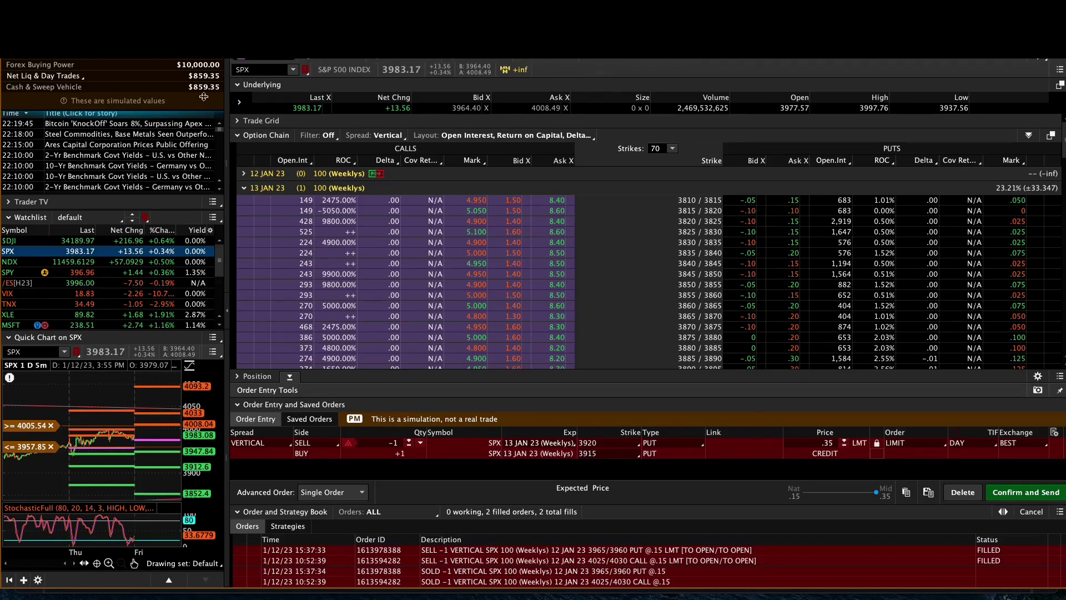
- Review the day's filled orders and positions in thinkorswim against the SPX candles on the TradingView chart
{"action": "left_click", "coordinate": [245, 48]}
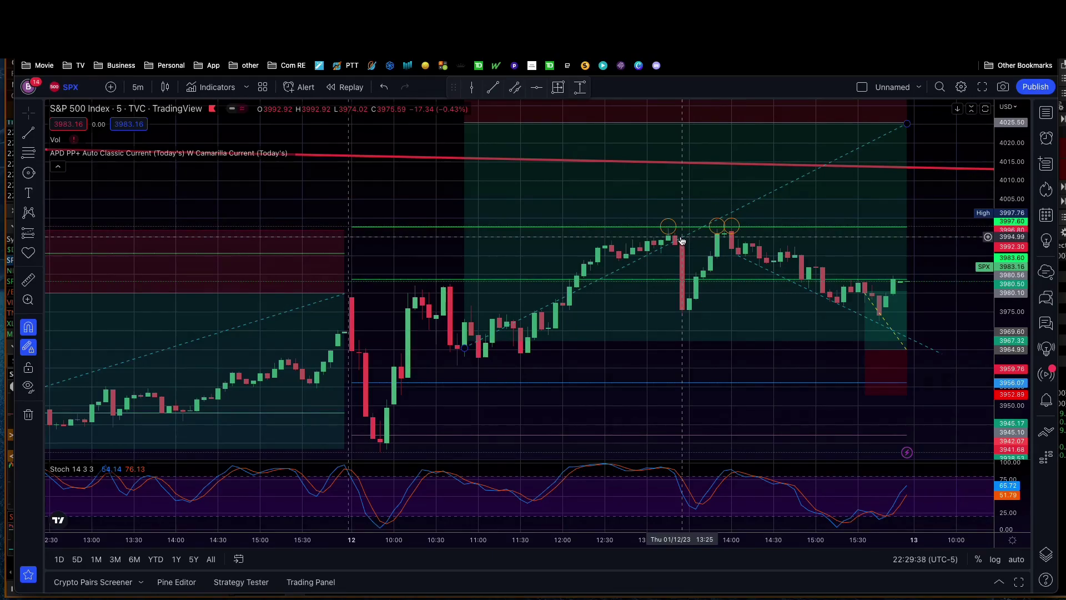
{"action": "mouse_move", "coordinate": [682, 240]}
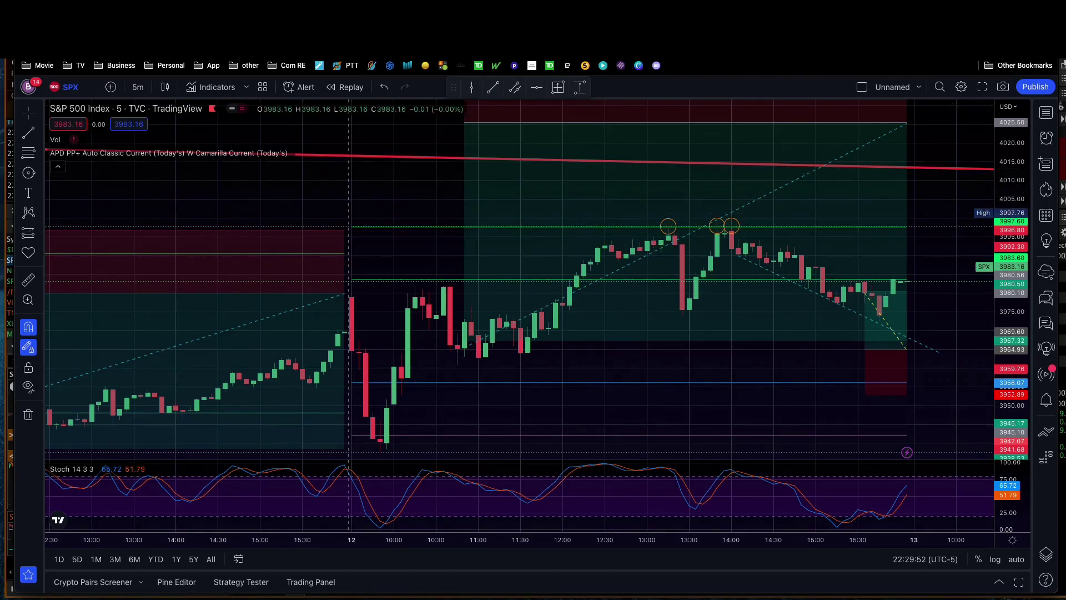
{"action": "key", "text": "super+Tab"}
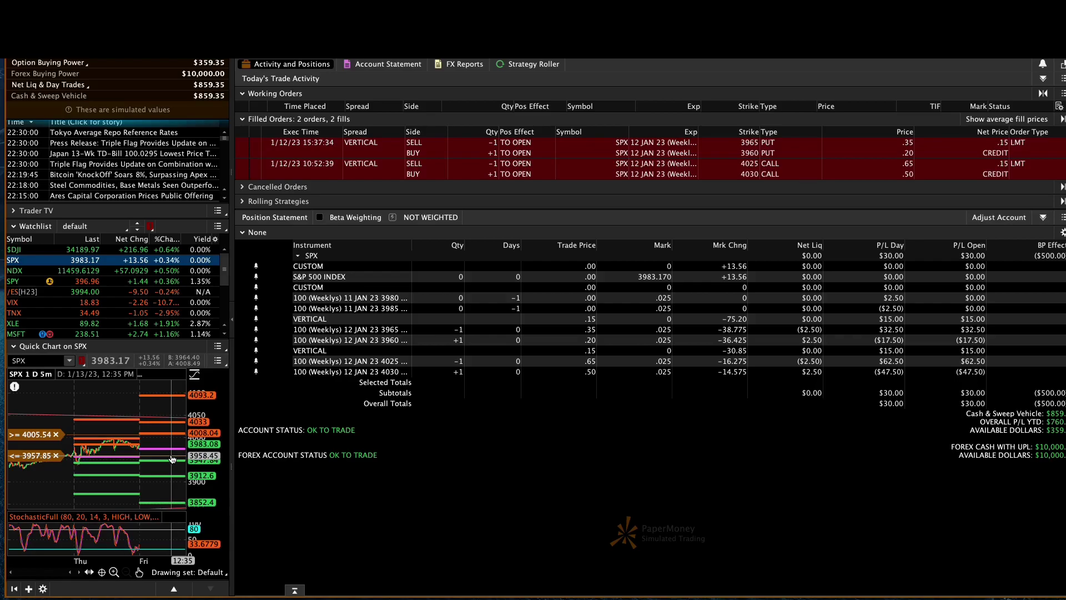
{"action": "key", "text": "super+Tab"}
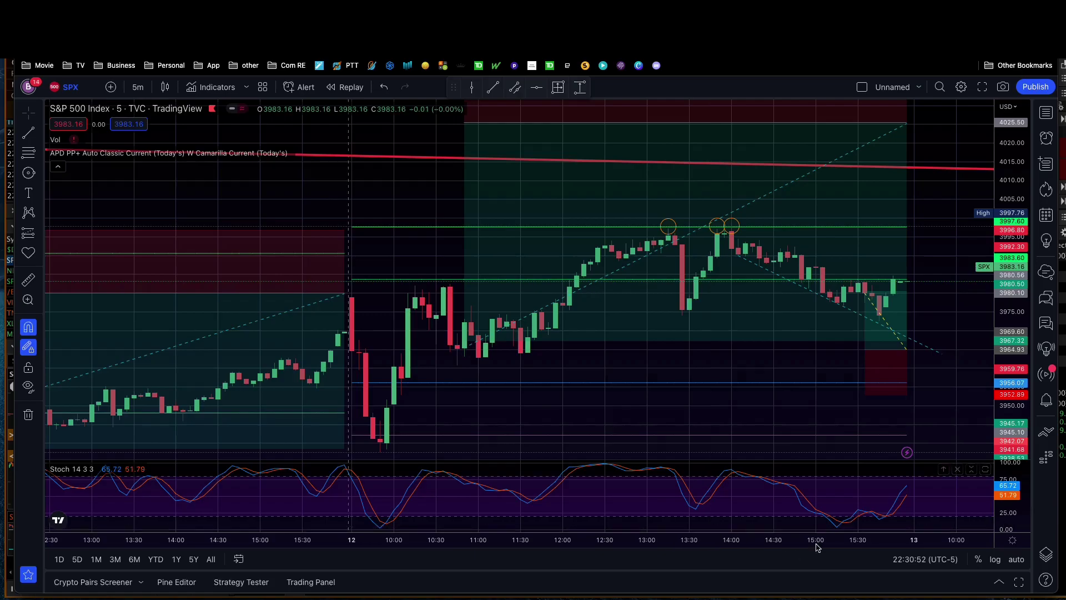
{"action": "mouse_move", "coordinate": [663, 318]}
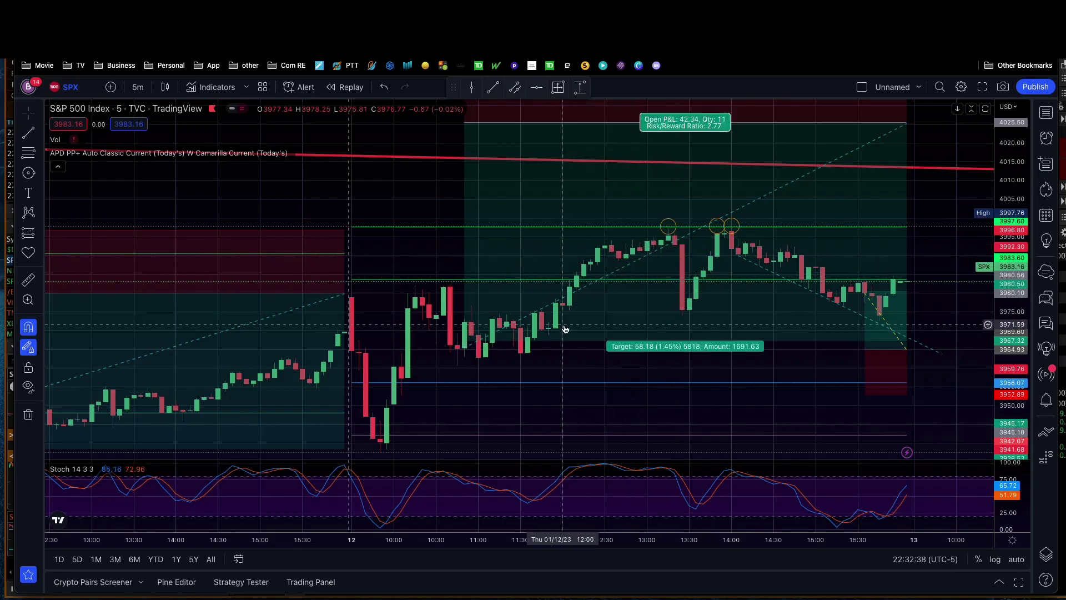
- Try to draw a trend line across the SPX candles following the 10:40 bar
{"action": "left_click", "coordinate": [29, 134]}
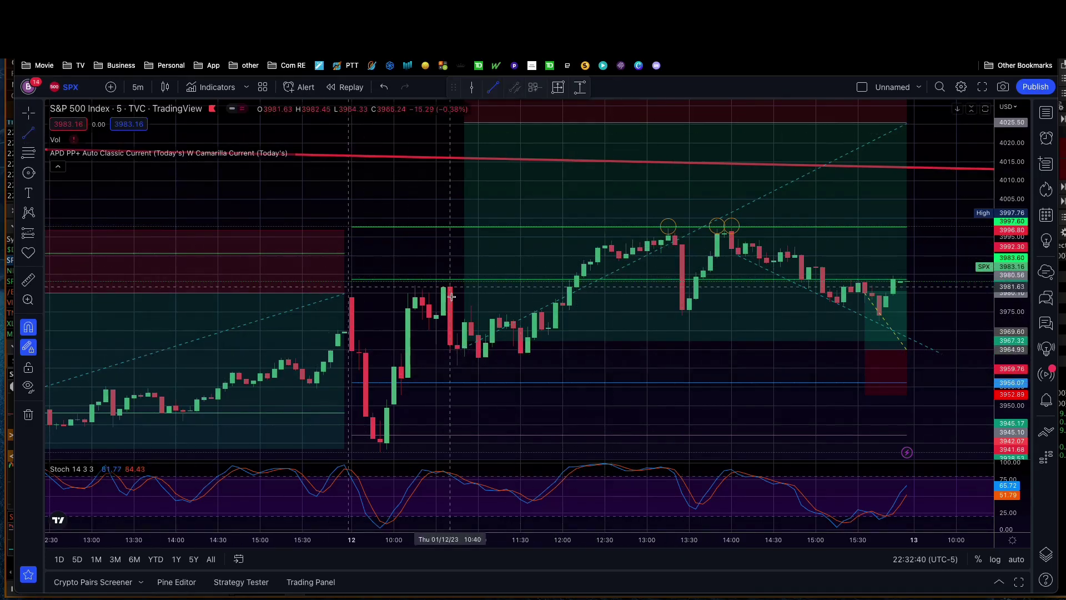
{"action": "left_click", "coordinate": [527, 352]}
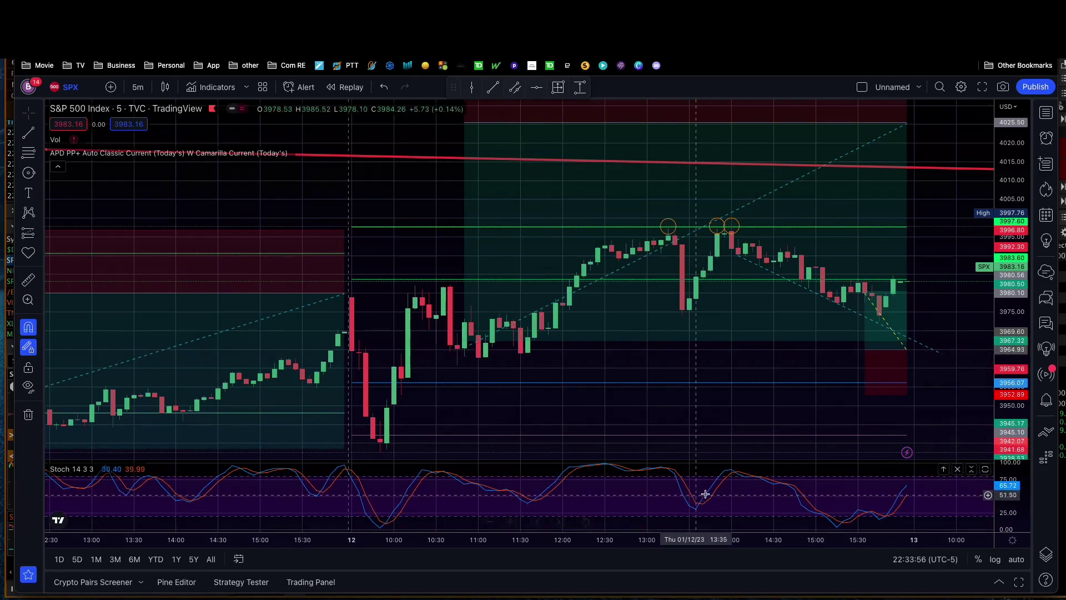
- Switch to Discord and read the even-i-can-trade channel's afternoon messages about the 3965 put
{"action": "mouse_move", "coordinate": [633, 345]}
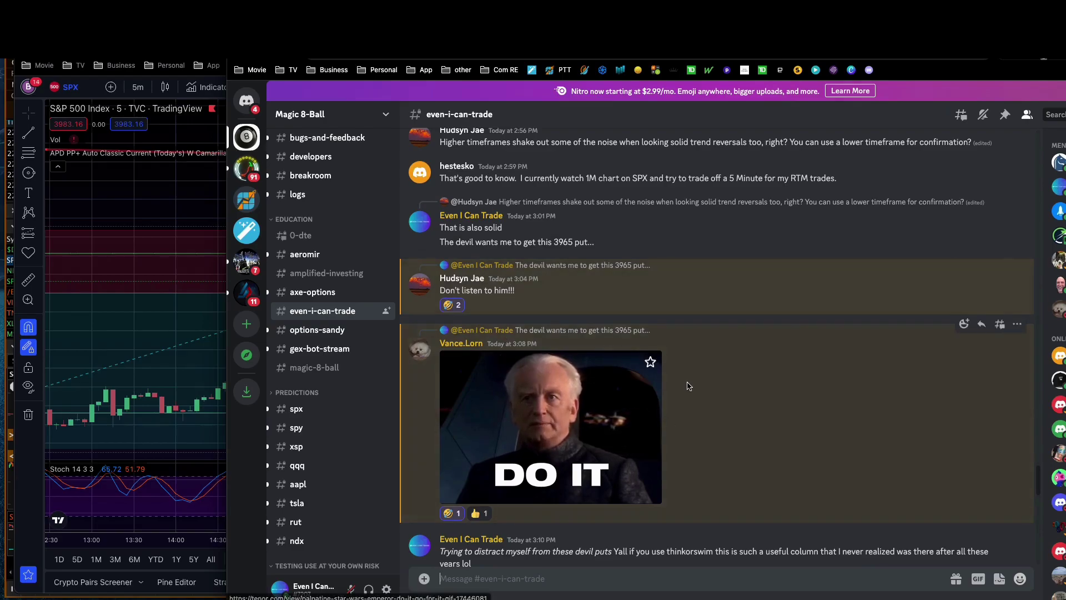
{"action": "scroll", "coordinate": [688, 385], "scroll_direction": "down", "scroll_amount": 5}
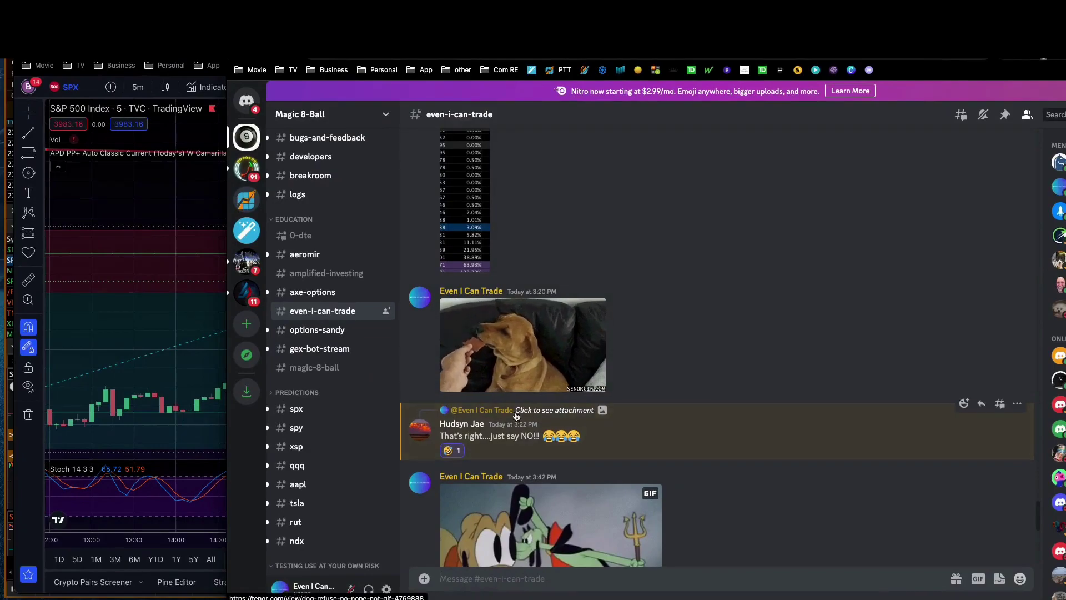
{"action": "scroll", "coordinate": [687, 310], "scroll_direction": "down", "scroll_amount": 2}
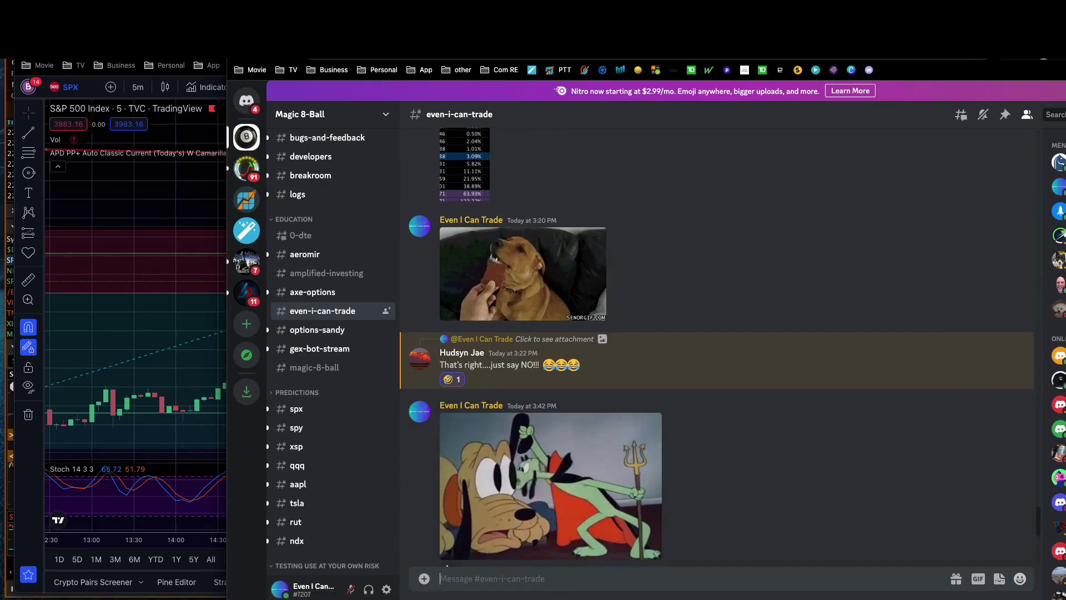
- Examine the trade zone around 15:40 on the TradingView SPX chart, and recheck the 3965/3960 put sale posted in Discord
{"action": "key", "text": "super+grave"}
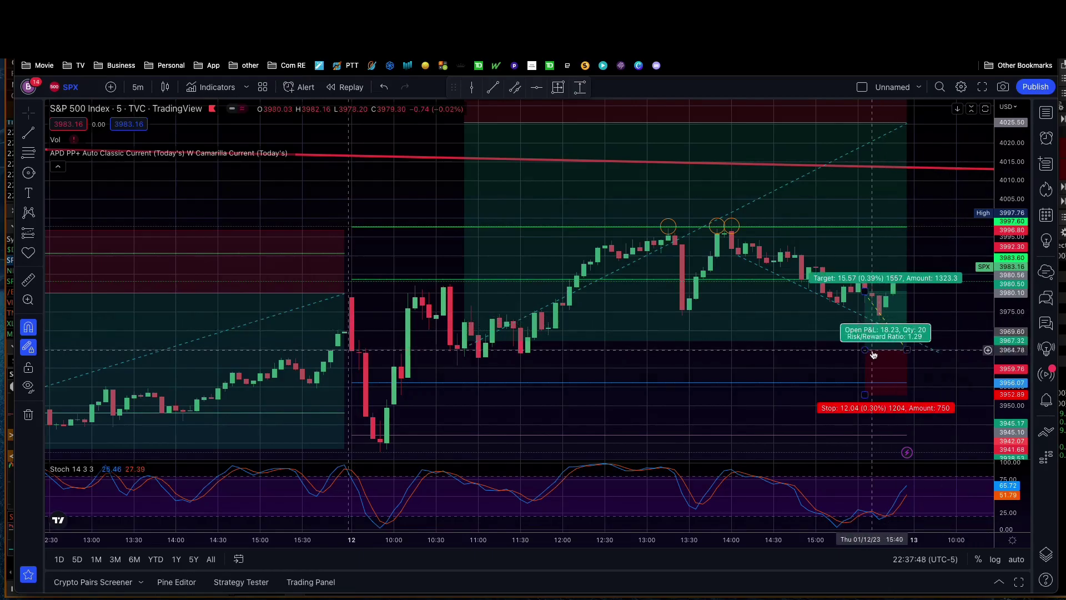
{"action": "left_click", "coordinate": [869, 294]}
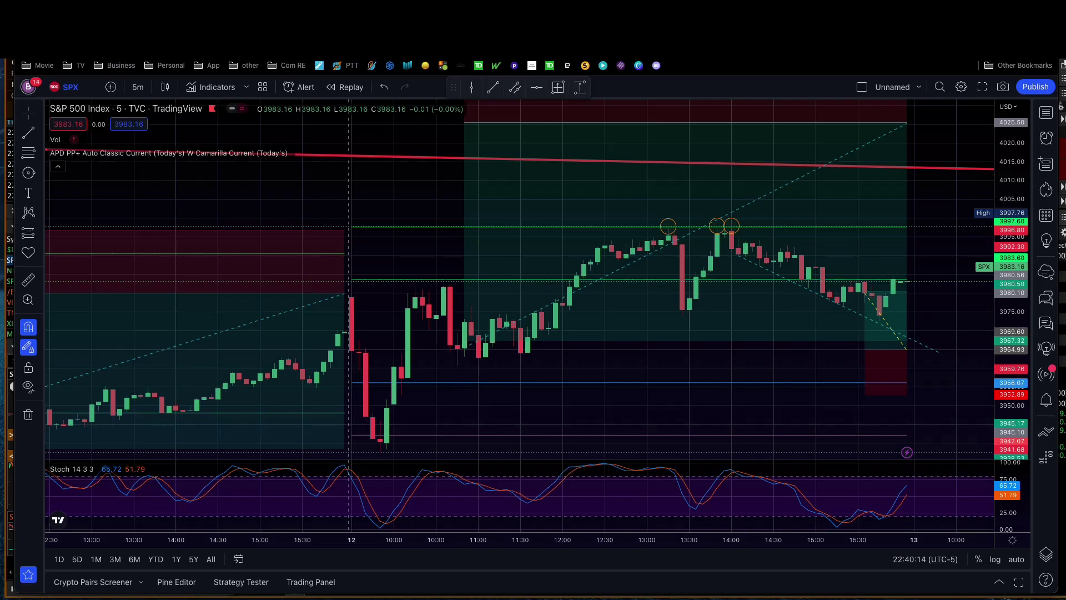
{"action": "key", "text": "super+Tab"}
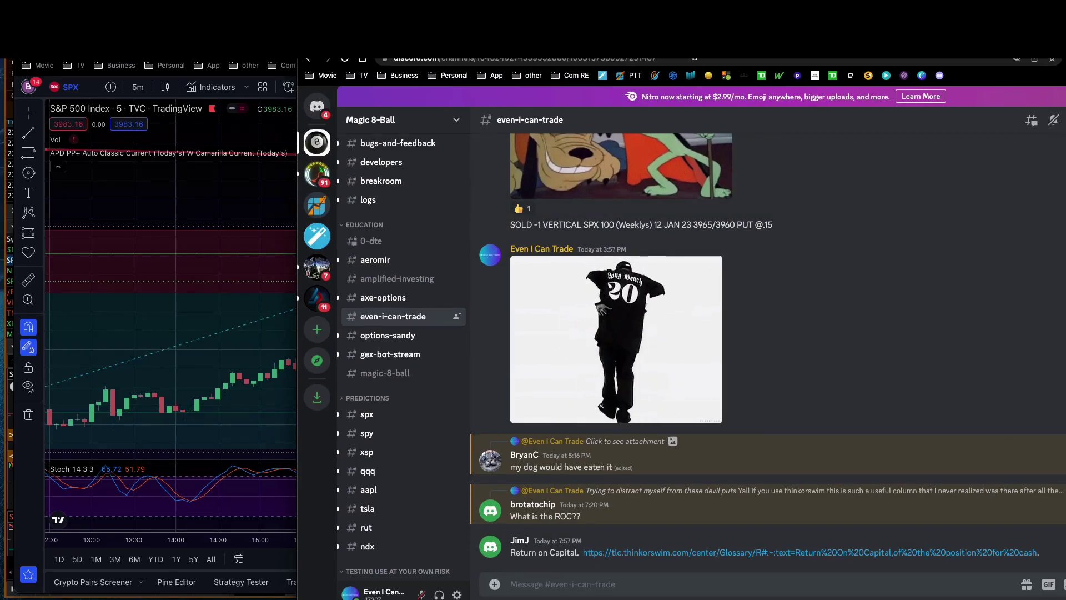
{"action": "key", "text": "super+m"}
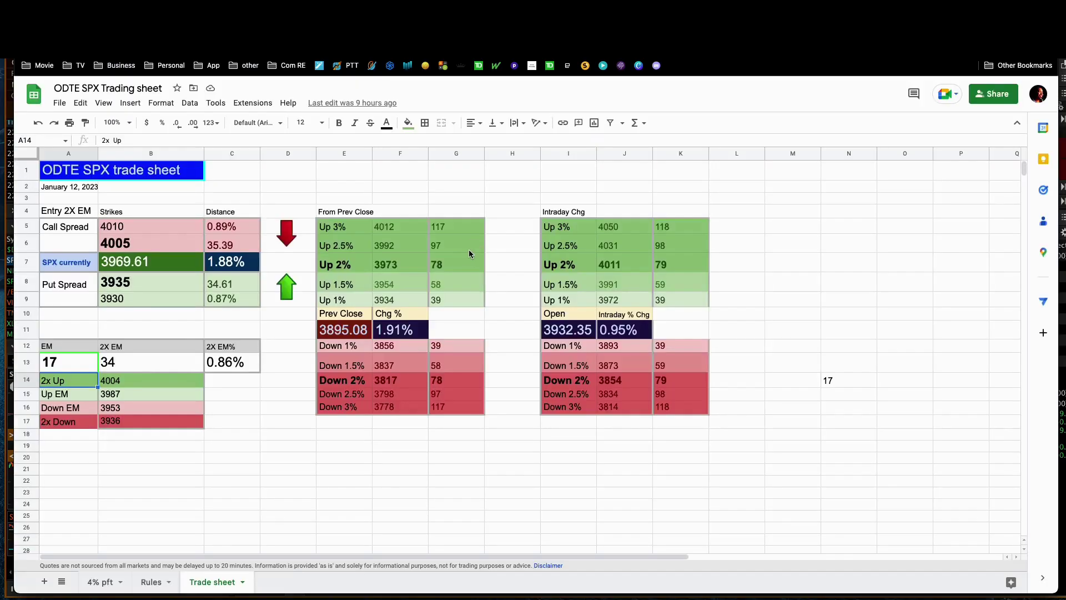
- Open the 4% pft sheet of the ODTE SPX Trading sheet and review its account growth plan back toward the early trading days
{"action": "left_click", "coordinate": [469, 249]}
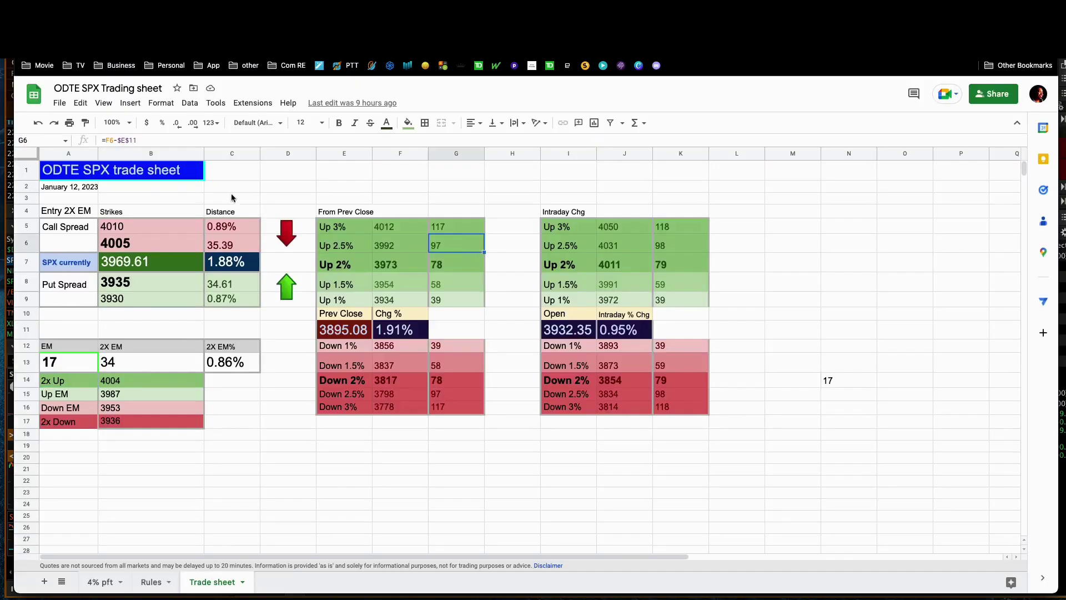
{"action": "left_click", "coordinate": [106, 582]}
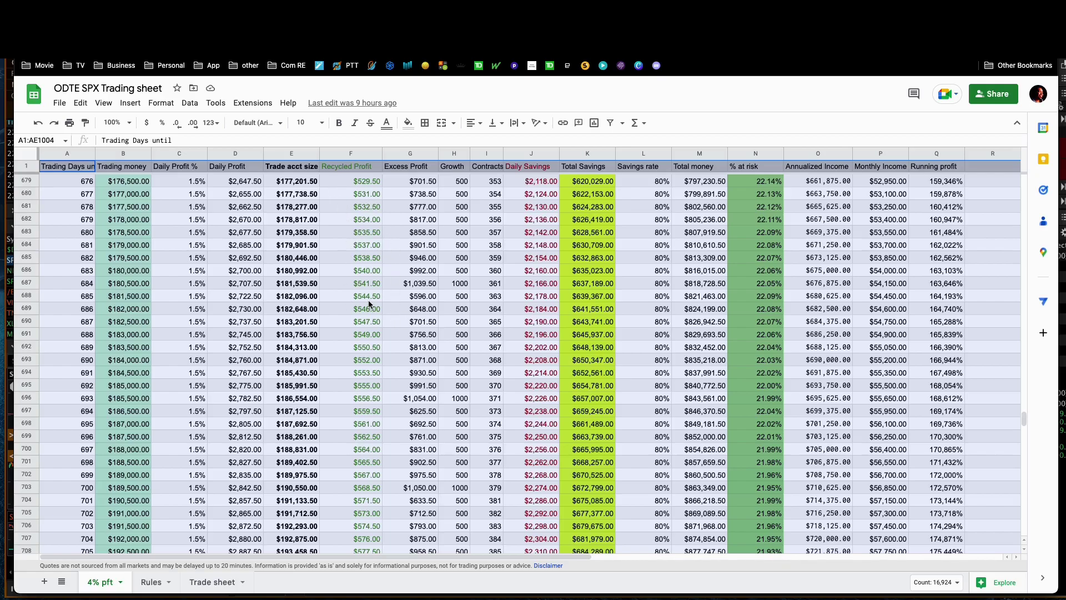
{"action": "scroll", "coordinate": [369, 300], "scroll_direction": "up", "scroll_amount": 8}
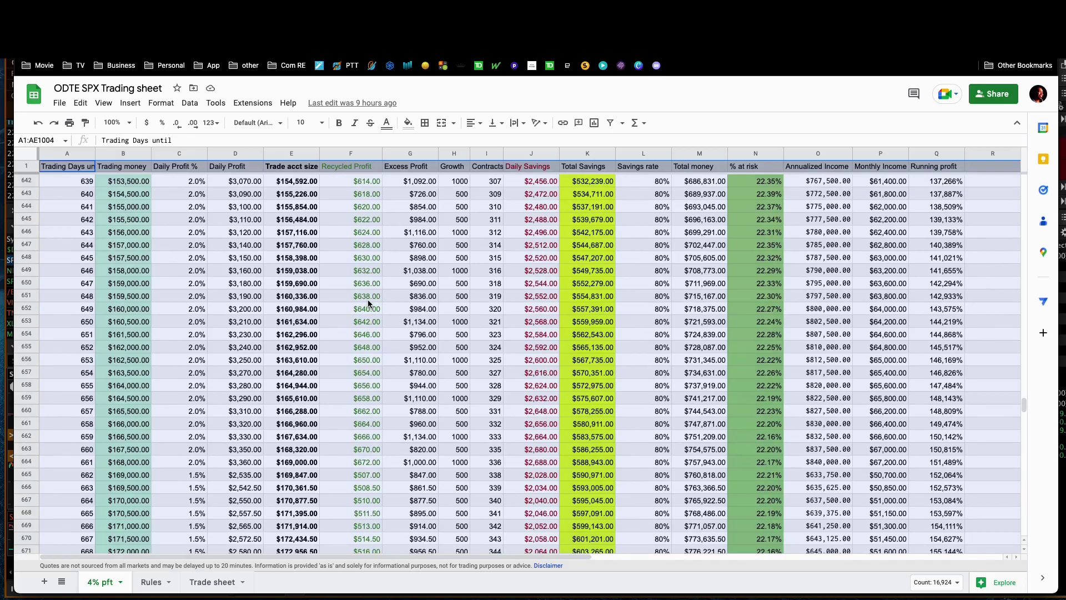
{"action": "scroll", "coordinate": [368, 299], "scroll_direction": "up", "scroll_amount": 20}
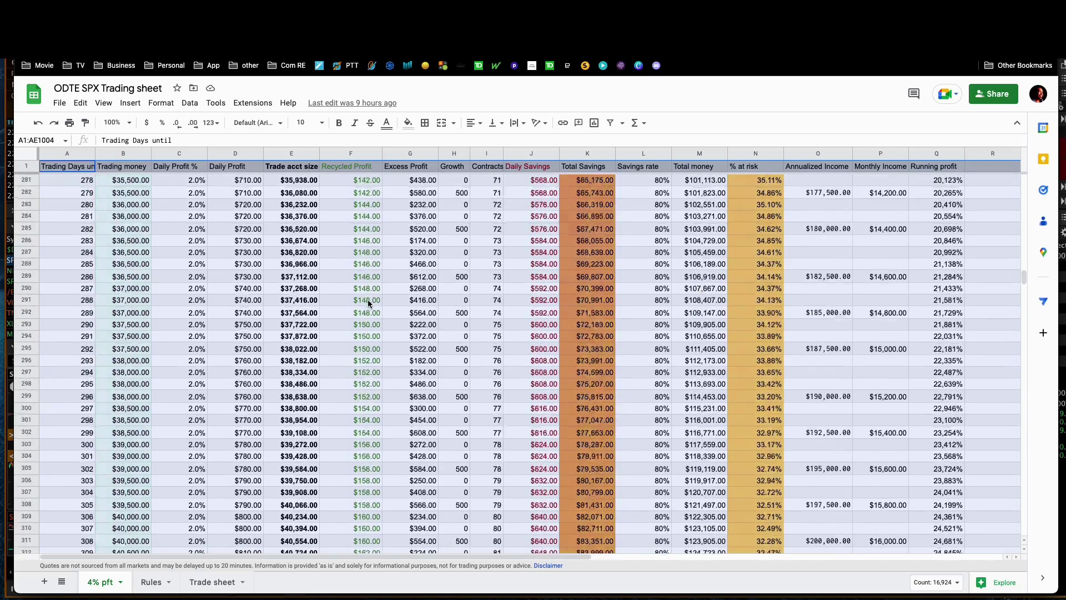
{"action": "scroll", "coordinate": [367, 299], "scroll_direction": "up", "scroll_amount": 20}
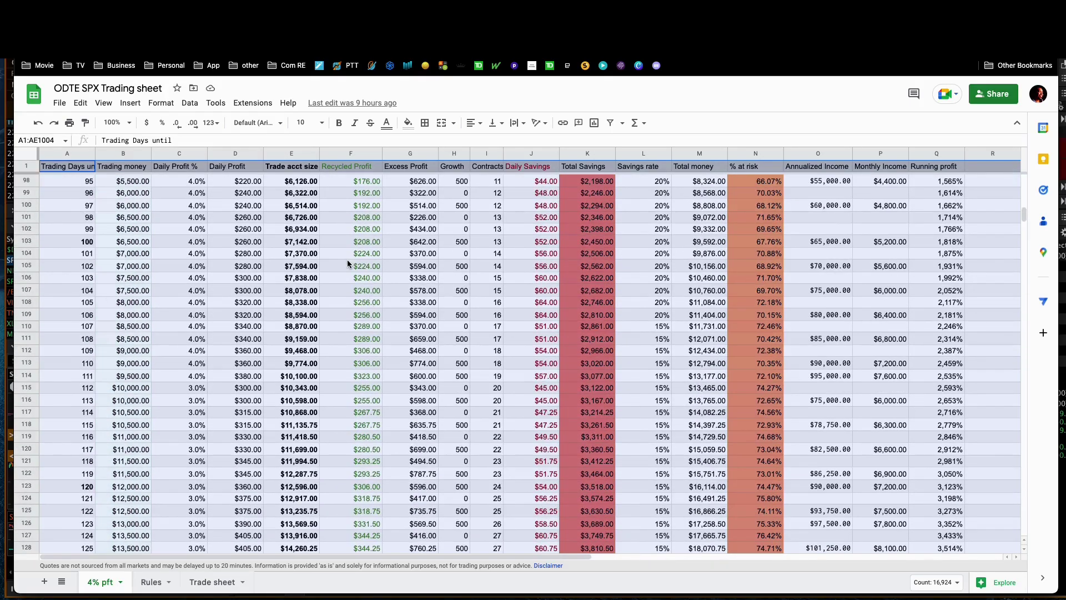